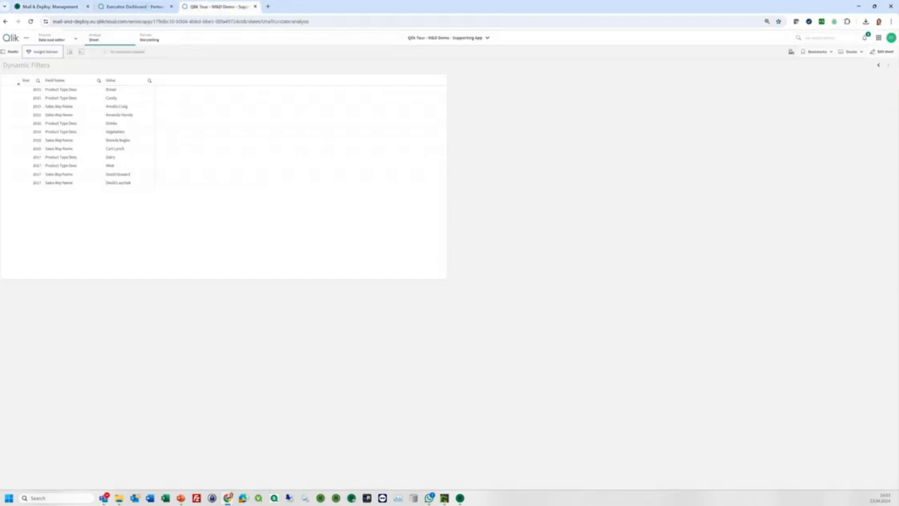
Bring up the supporting Excel workbook window and place it beside the Qlik Dynamic Filters table
mouse_move(228, 498)
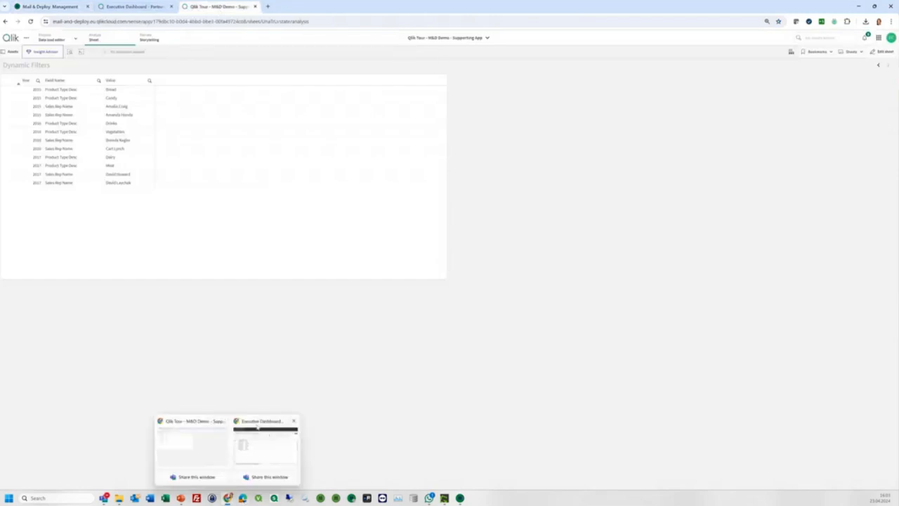
click(259, 433)
drag(231, 126, 426, 121)
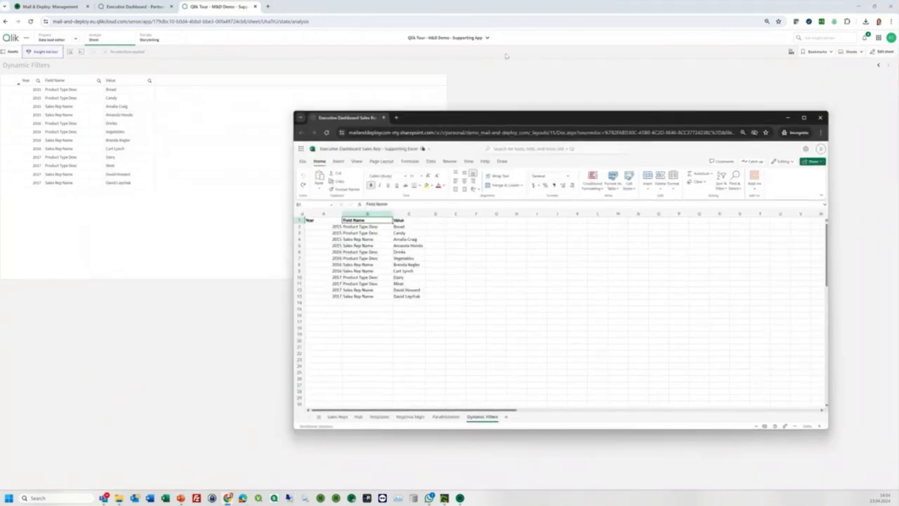
View the Supporting App sheet in the Qlik supporting app and return to the Dynamic Filters sheet
click(846, 53)
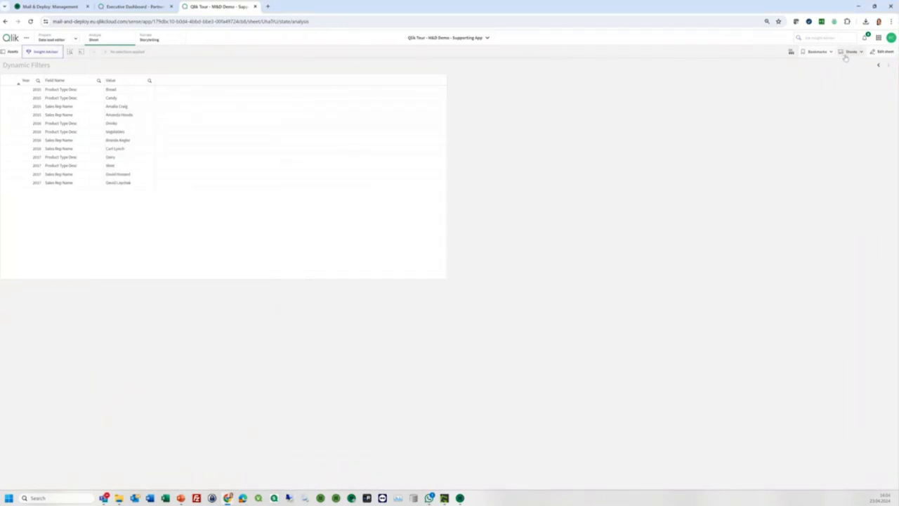
click(311, 186)
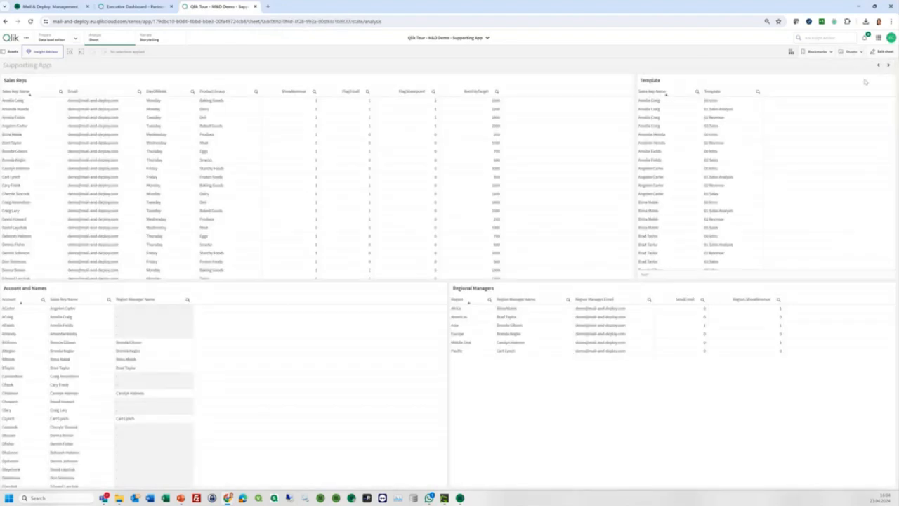
click(853, 53)
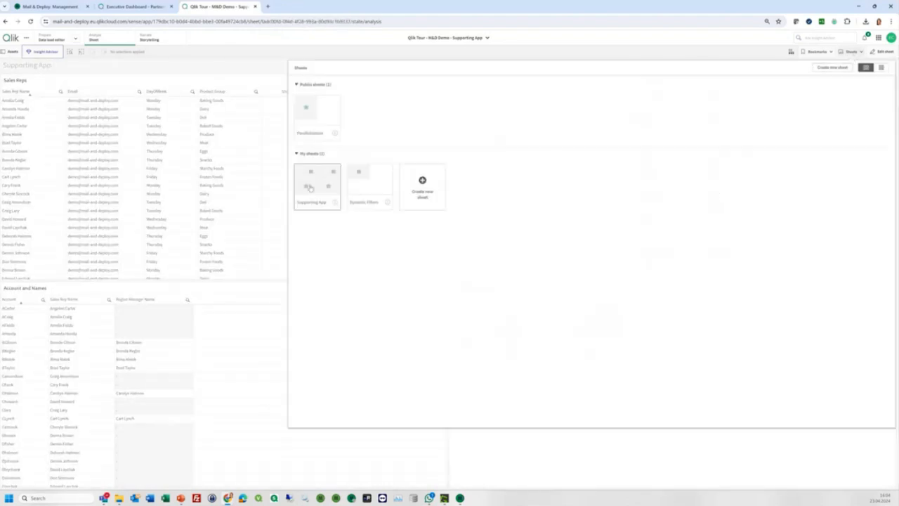
click(367, 186)
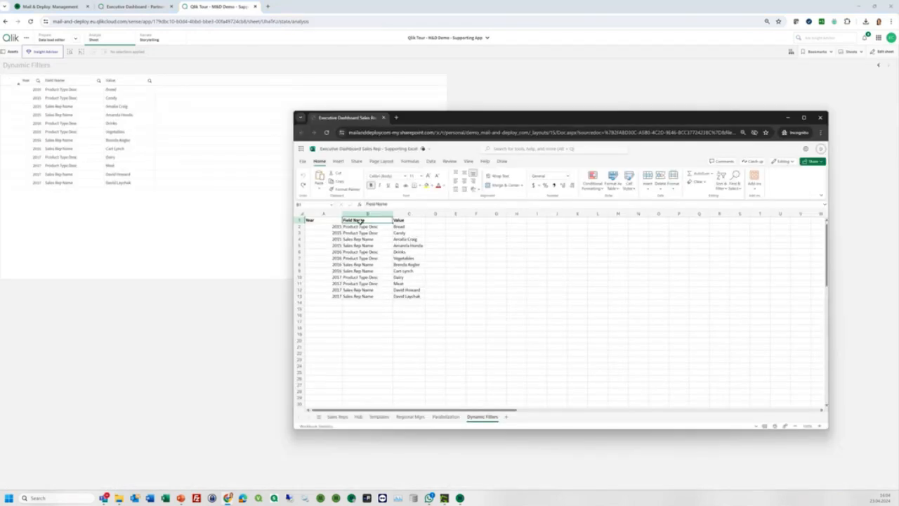
Highlight the 2015 Product Type Desc and Sales Rep Name filter entries in the supporting workbook
drag(360, 226, 401, 229)
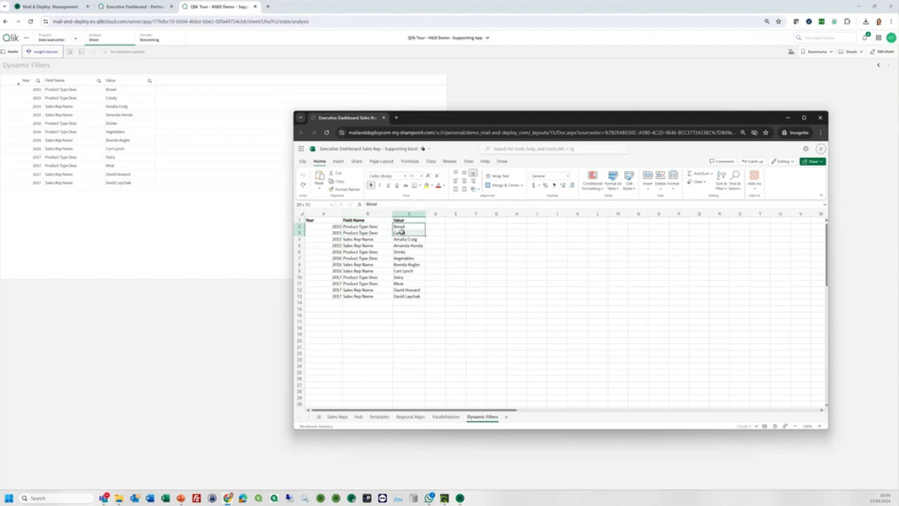
drag(358, 239, 411, 245)
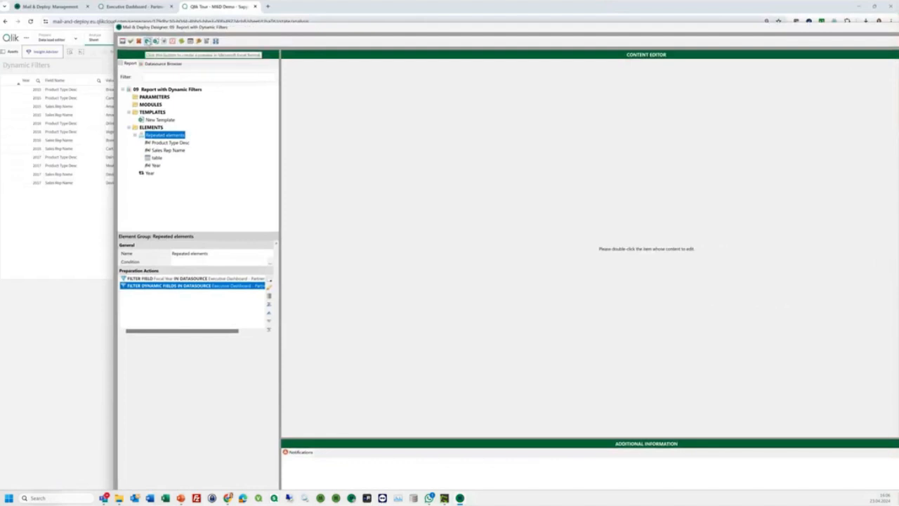
Generate an Excel preview of the report with dynamic filters and place a narrowed supporting workbook window beside it
click(147, 40)
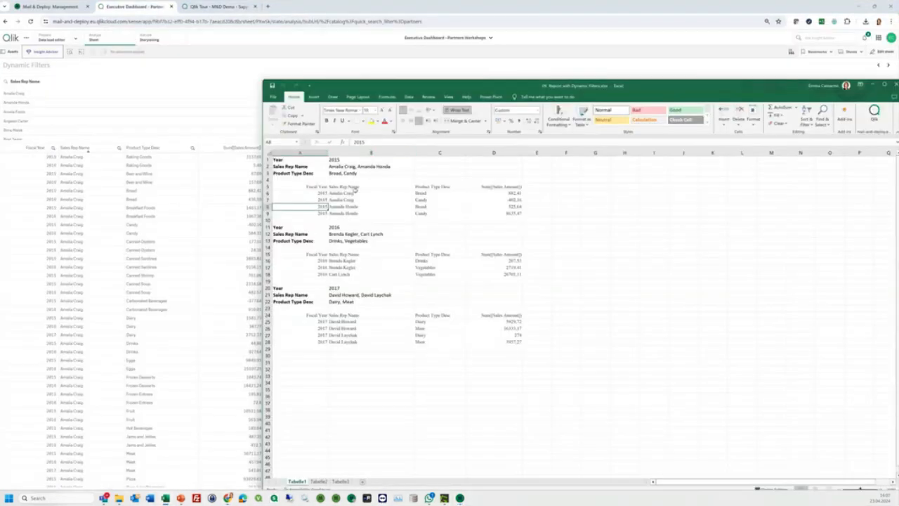
key(alt+Tab)
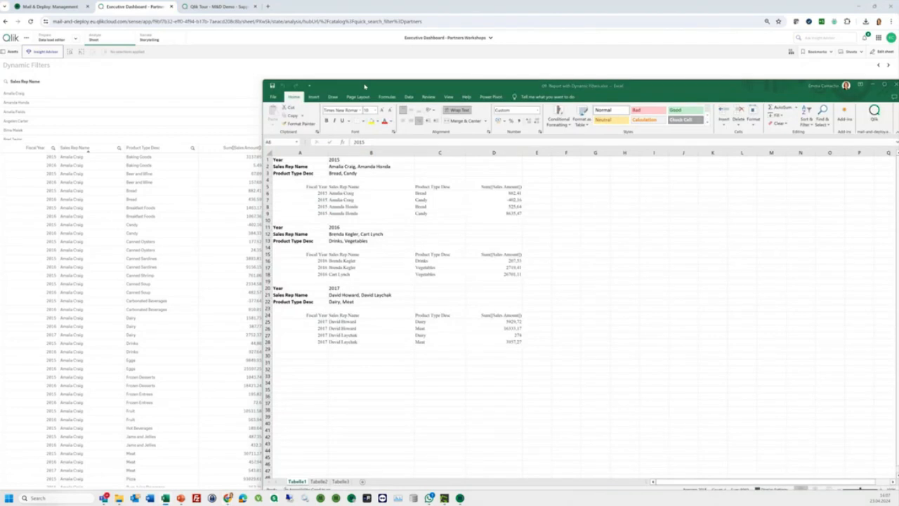
drag(465, 121, 523, 19)
drag(353, 196, 650, 179)
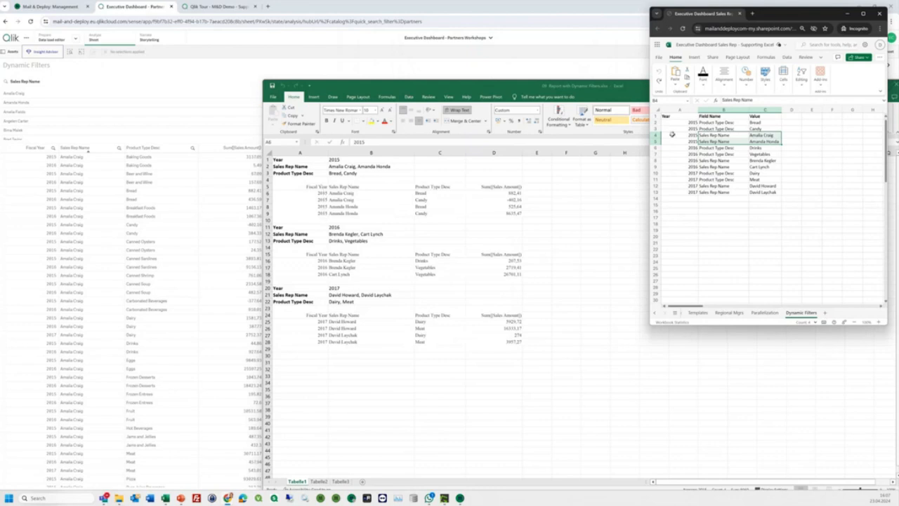
Compare the workbook's Product Type Desc and Sales Rep Name filter values for 2015, 2016 and 2017 with the generated report
click(703, 123)
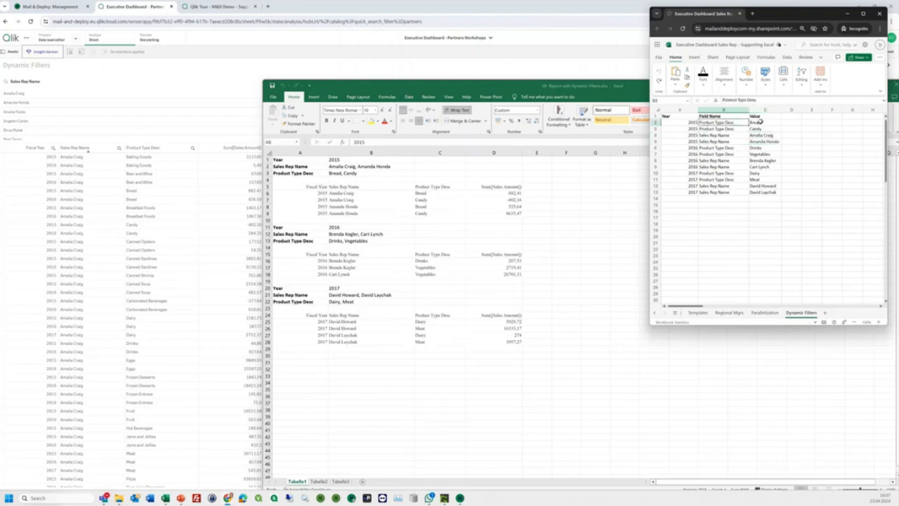
drag(760, 122, 759, 142)
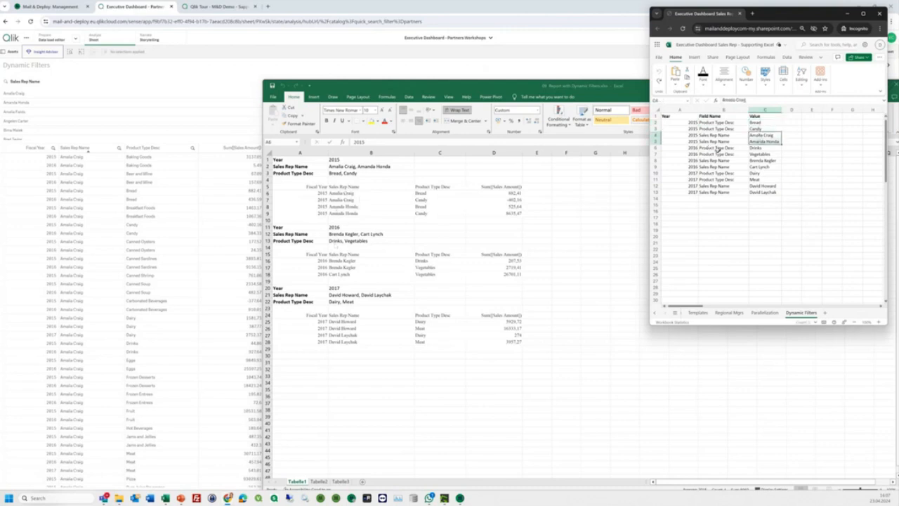
drag(750, 149, 758, 167)
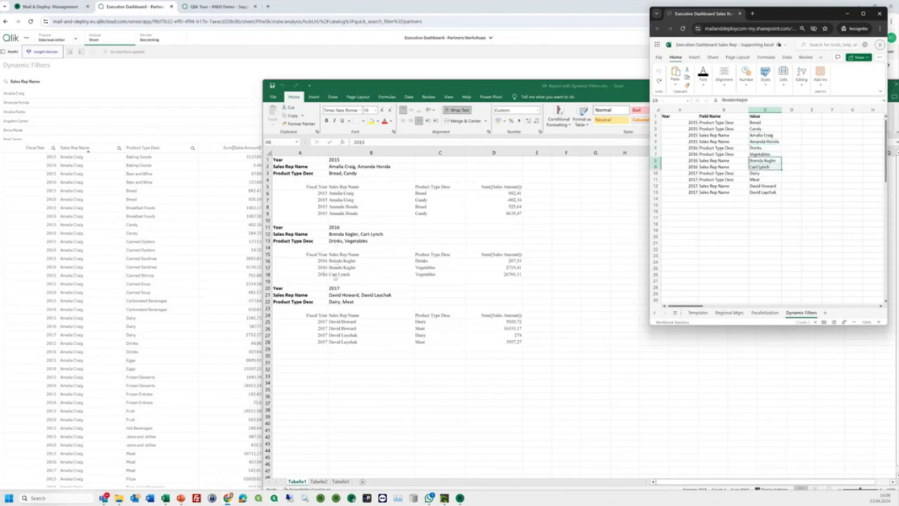
drag(760, 173, 766, 192)
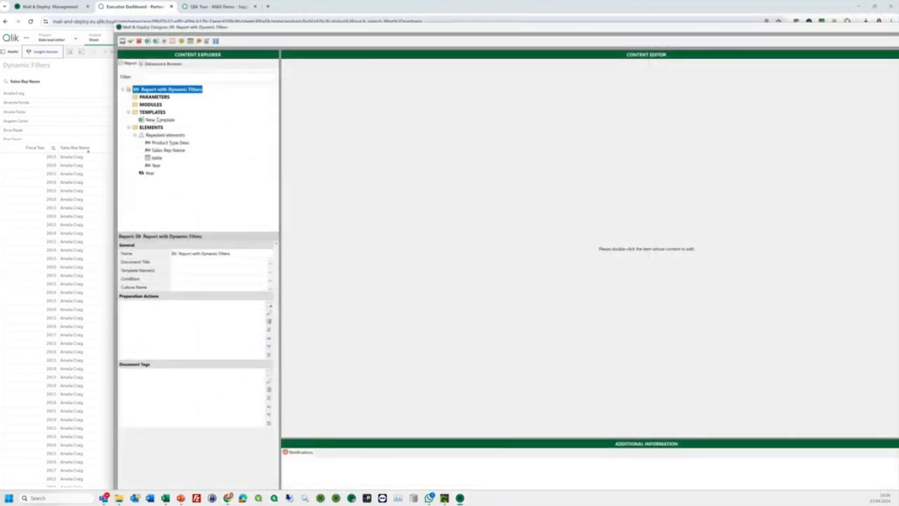
Open the report's New Template in the designer and review the Year repeater's level settings
click(154, 121)
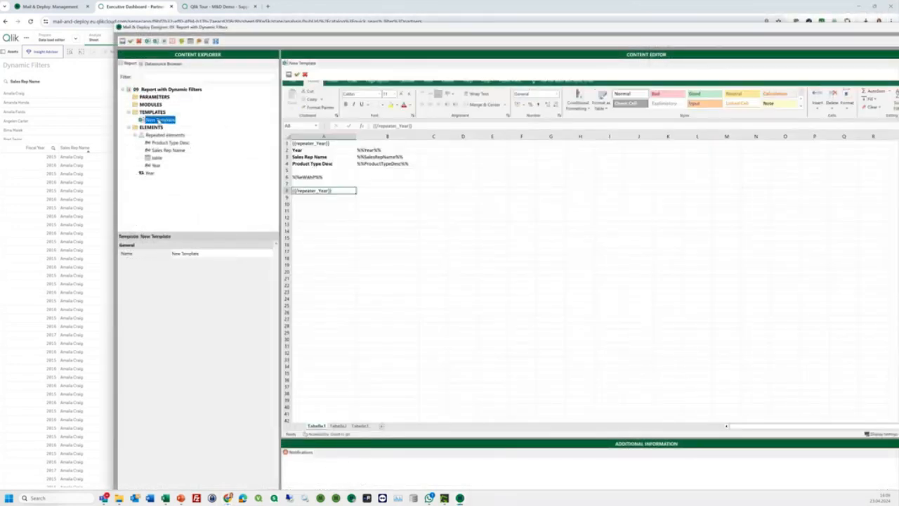
click(149, 173)
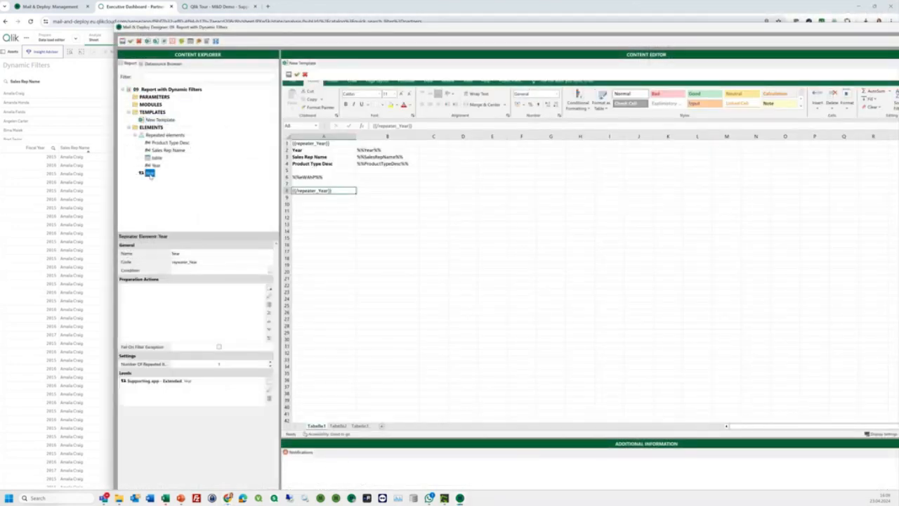
click(133, 381)
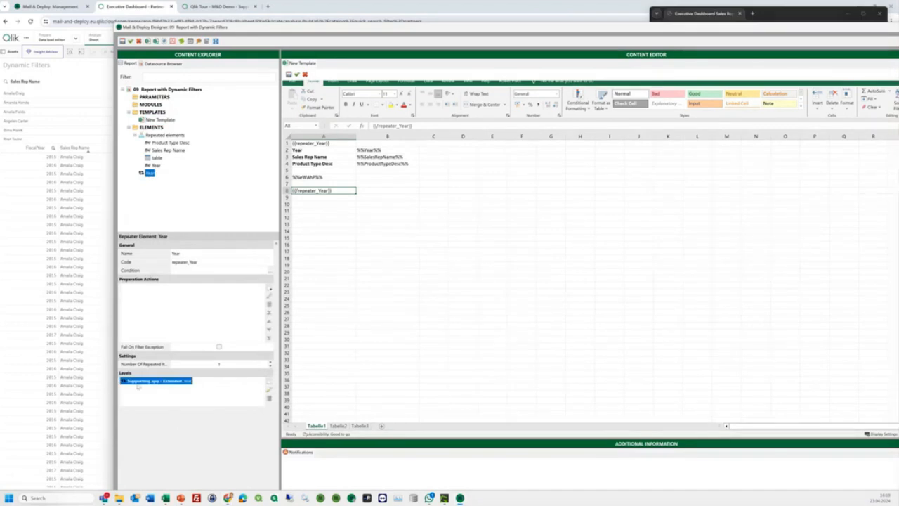
double_click(184, 382)
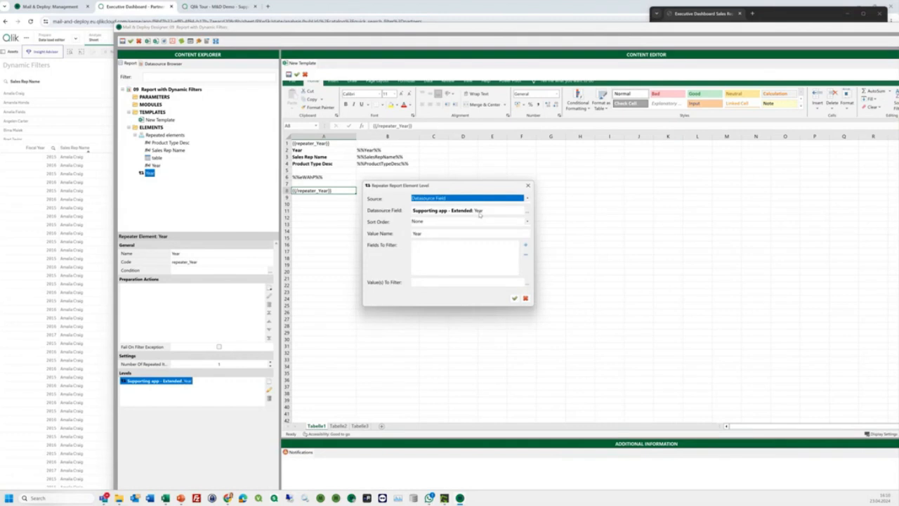
click(527, 185)
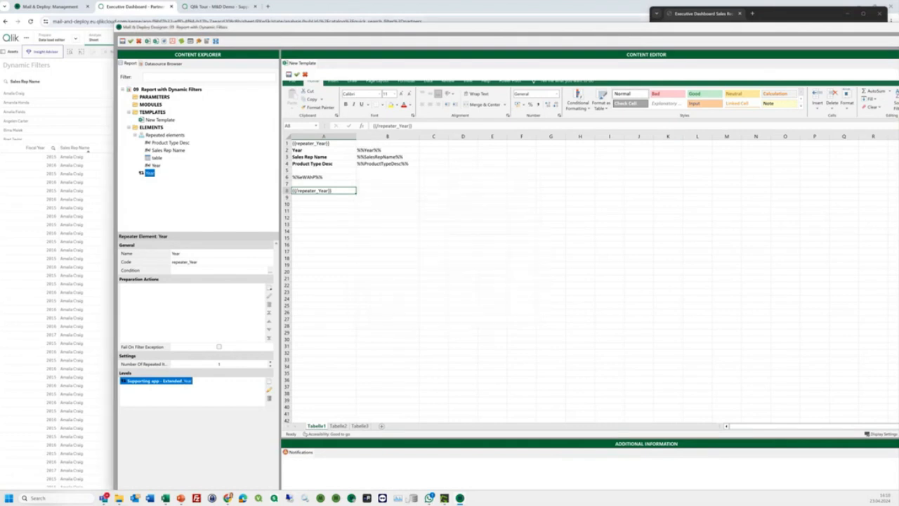
Filter the Dynamic Filters table in the Qlik supporting app by year 2015, and replace that selection with 2016
click(208, 9)
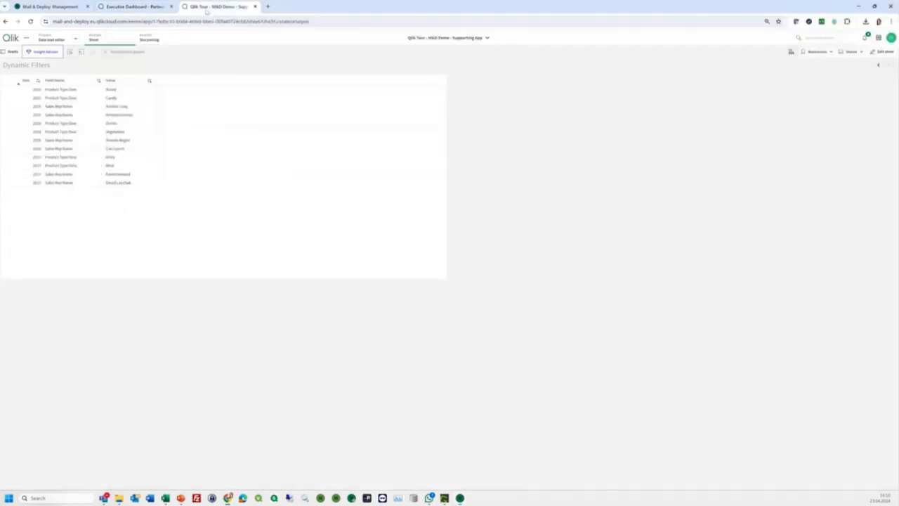
click(31, 90)
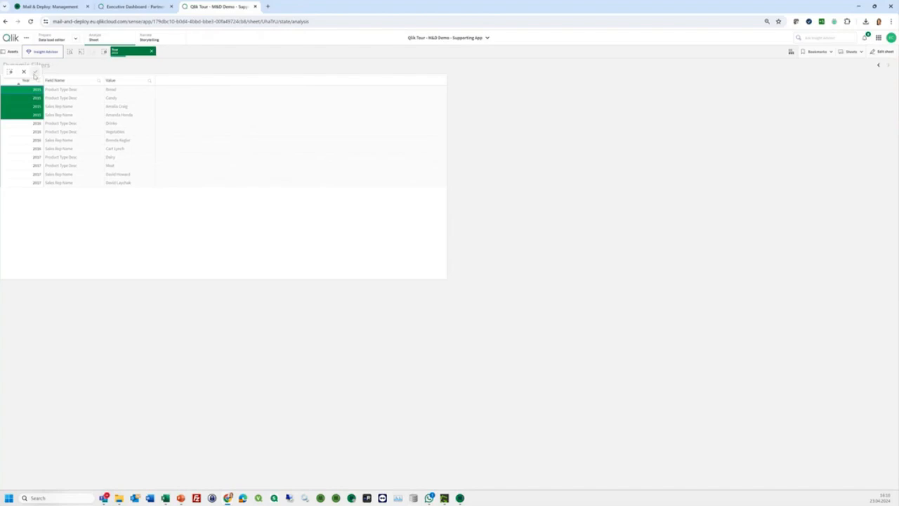
click(151, 51)
click(35, 124)
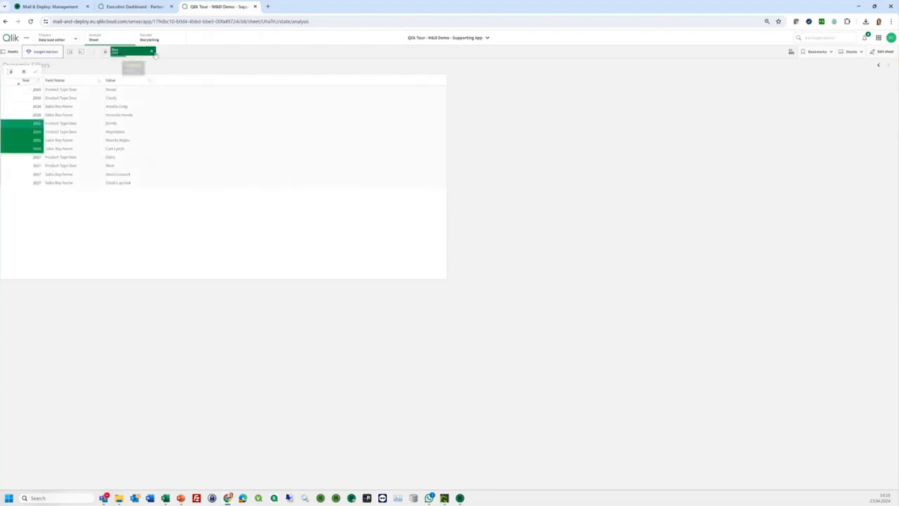
click(130, 51)
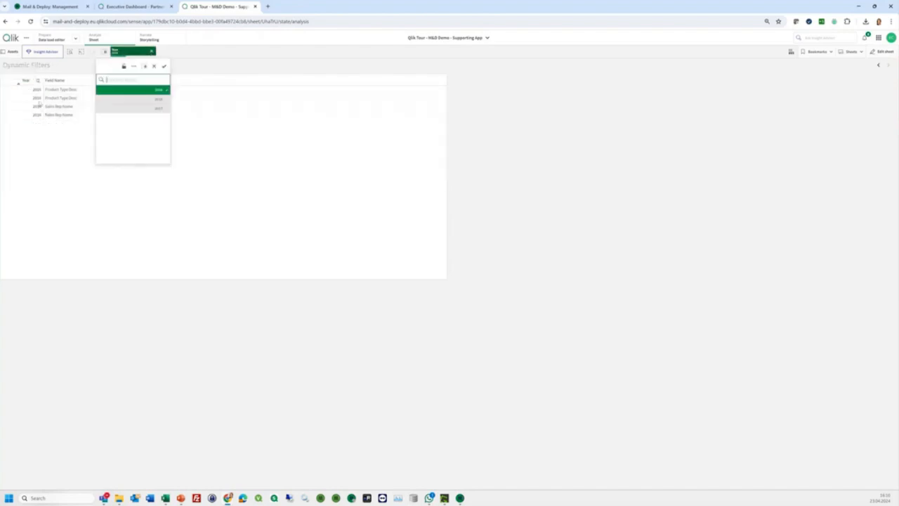
click(154, 107)
click(153, 90)
click(154, 66)
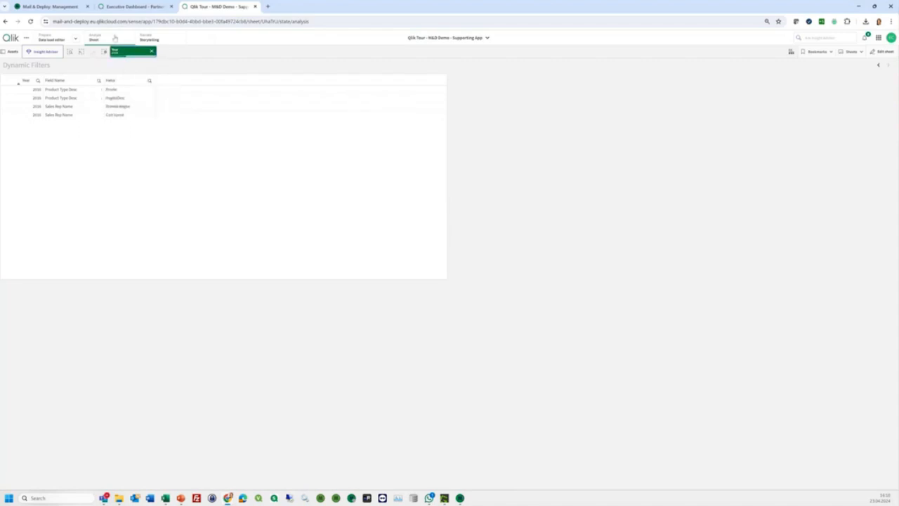
Switch back to the report designer and highlight template cells A2:B6 between the Year repeater tags
key(alt+Tab)
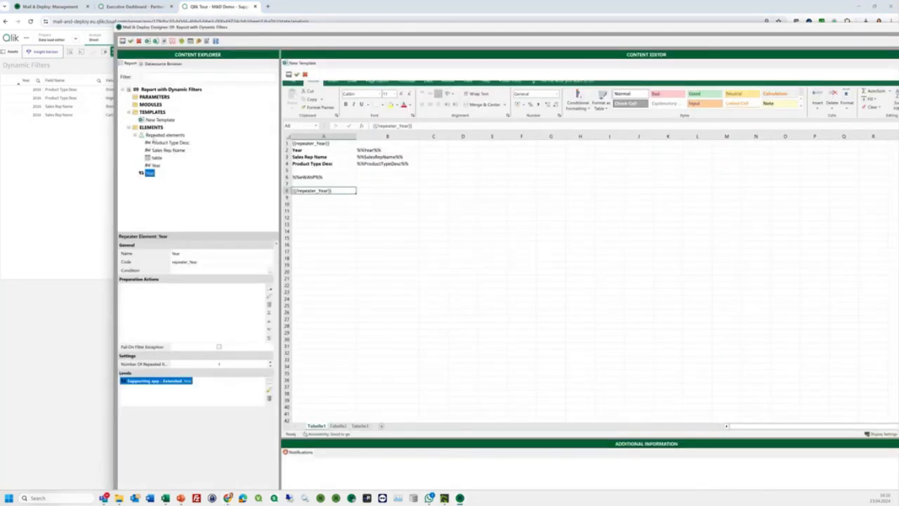
drag(307, 150, 387, 176)
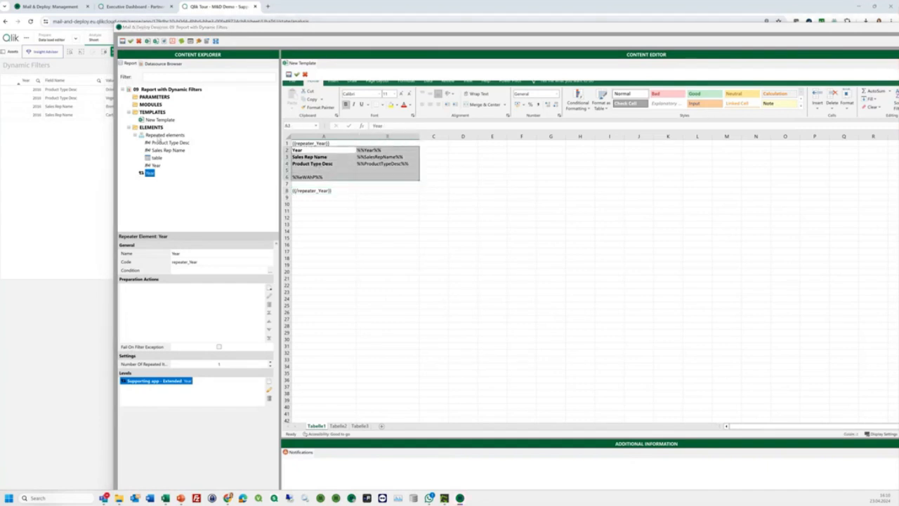
Review the Repeated elements group's Fiscal Year filter action and the Repeated Value option for its expression, discarding any changes
click(161, 135)
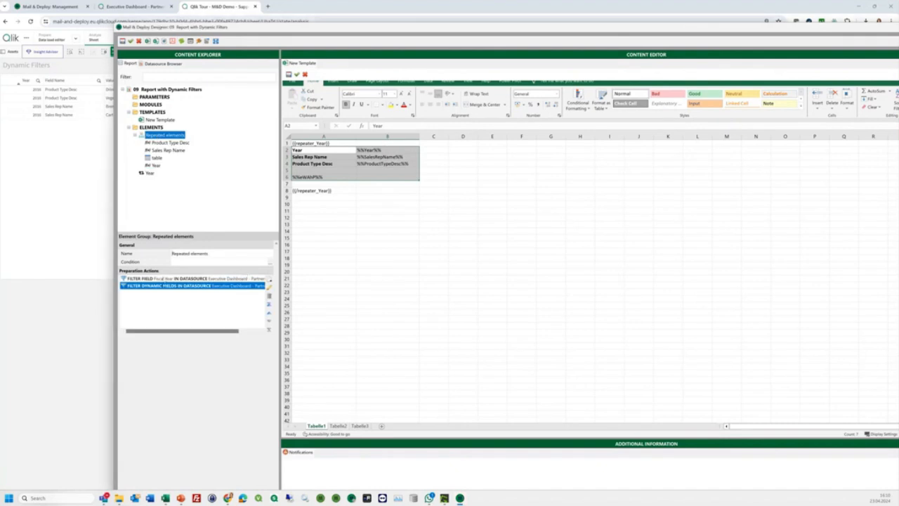
click(164, 279)
double_click(156, 280)
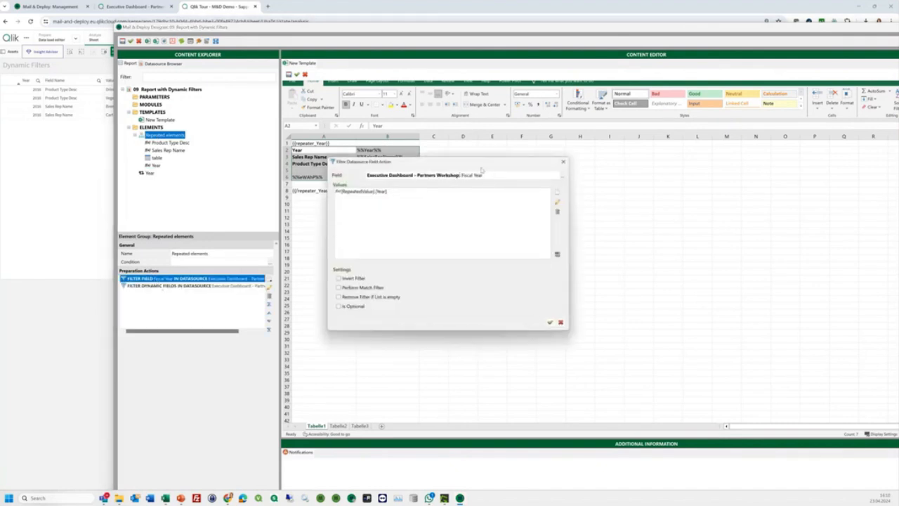
click(360, 193)
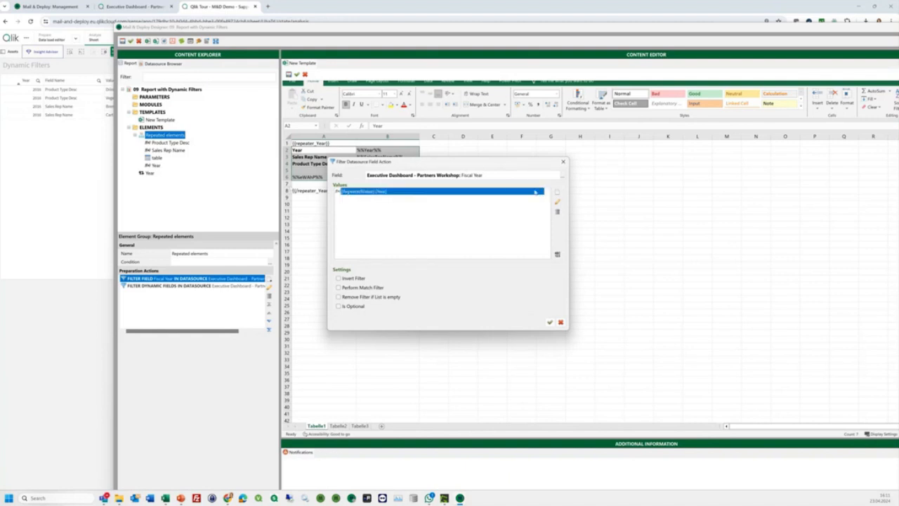
click(557, 191)
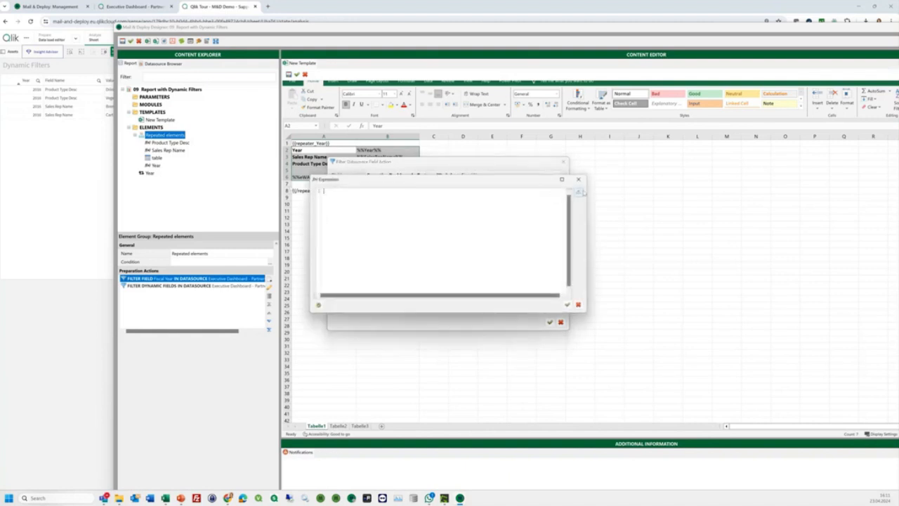
click(580, 192)
mouse_move(591, 258)
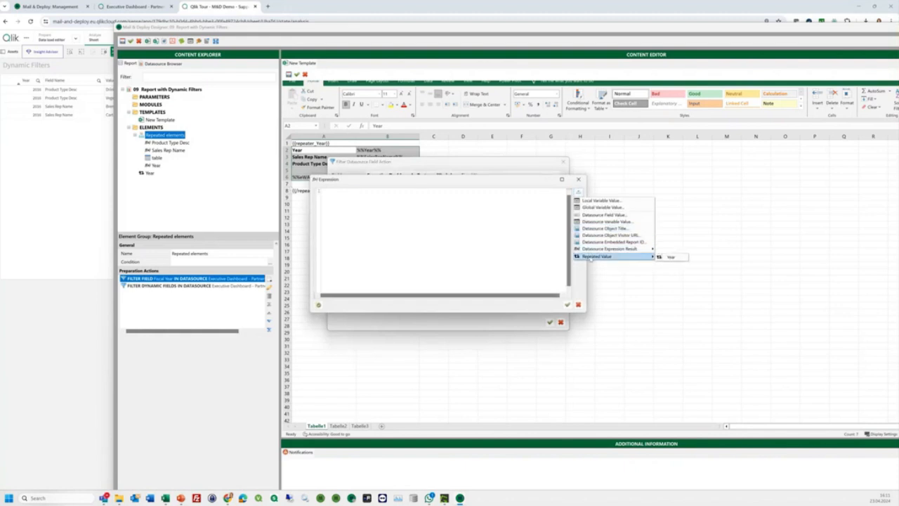
click(578, 305)
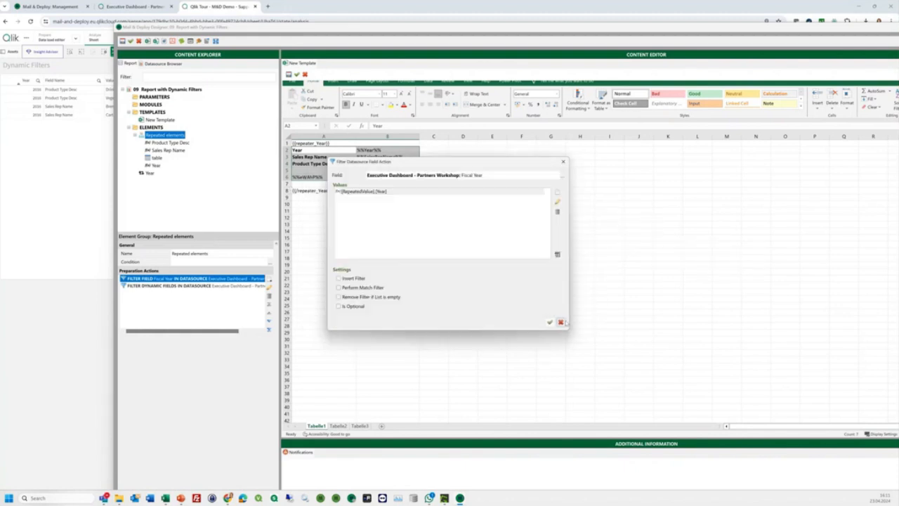
click(561, 322)
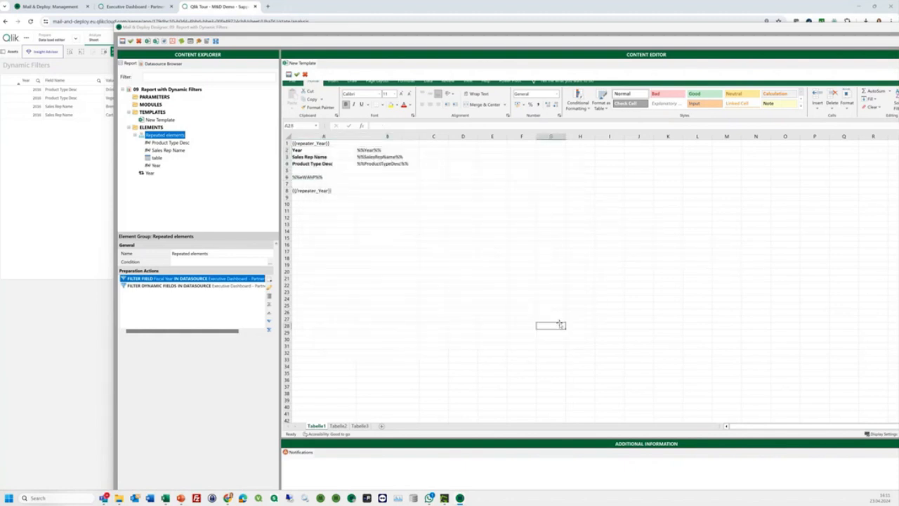
Open the Repeated elements group's Filter Dynamic Fields action for review, and switch to the supporting Excel workbook's Dynamic Filters sheet
double_click(169, 287)
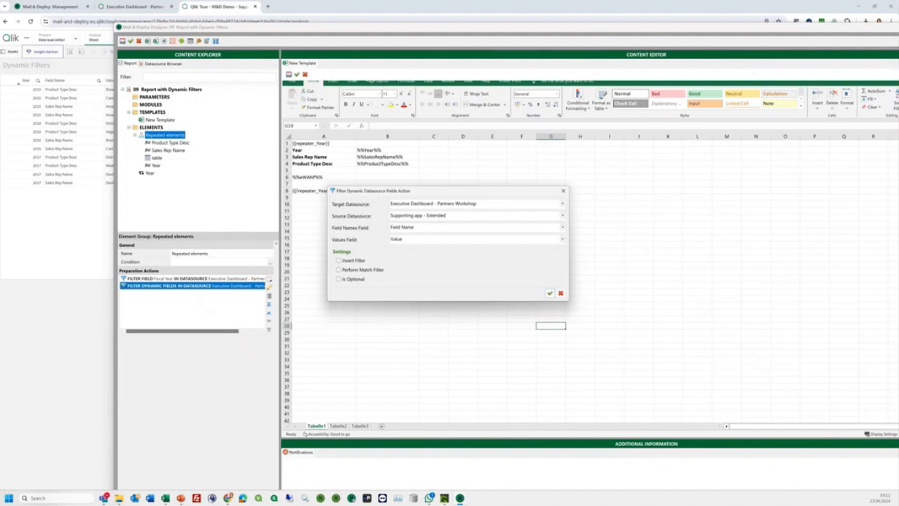
mouse_move(228, 498)
click(265, 449)
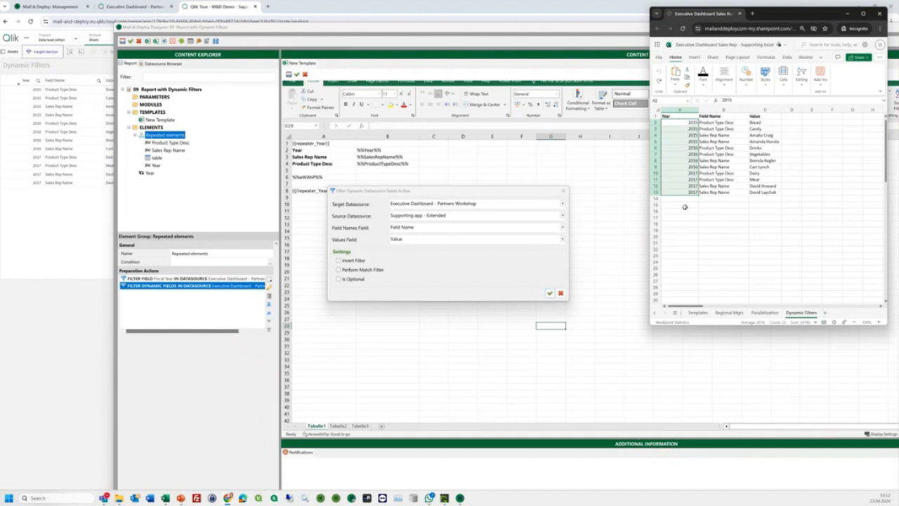
Try a sample filter row with field name Fiscal Year and value 2015 in B14:C14, and undo the entry
click(713, 198)
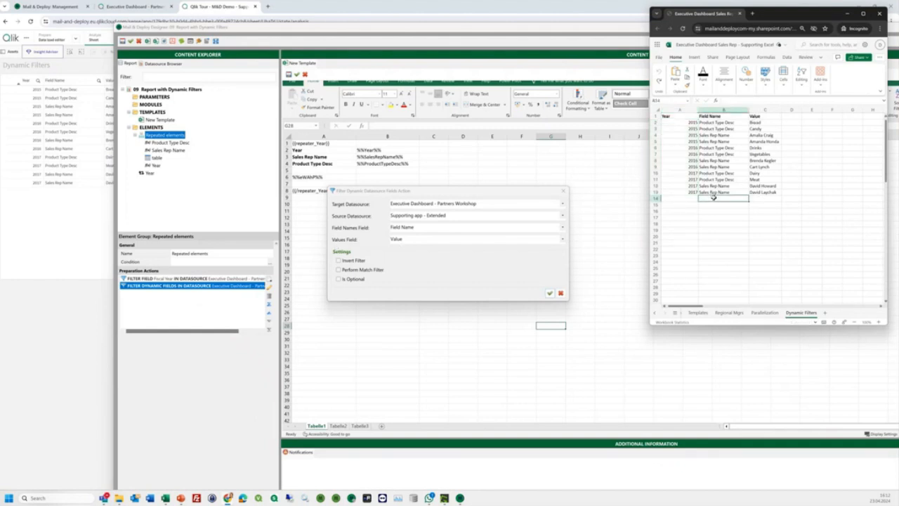
text(Fiscal)
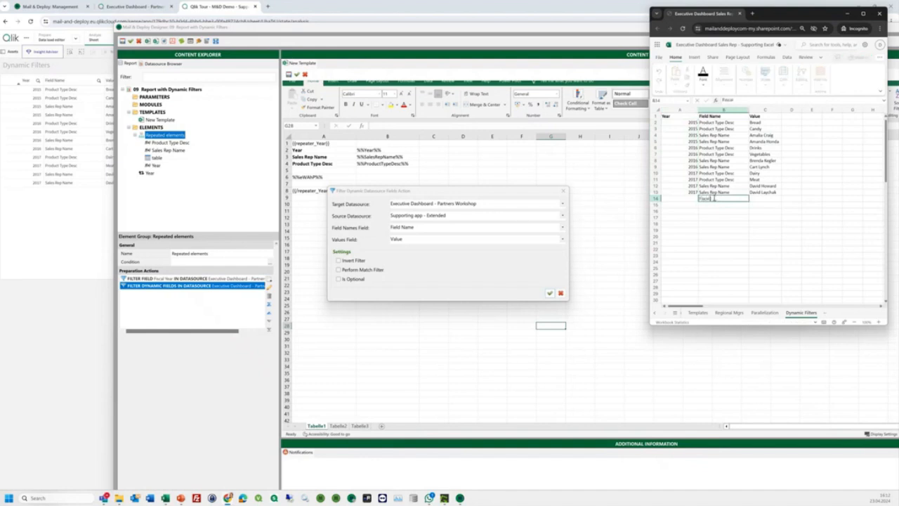
text( Year)
key(Tab)
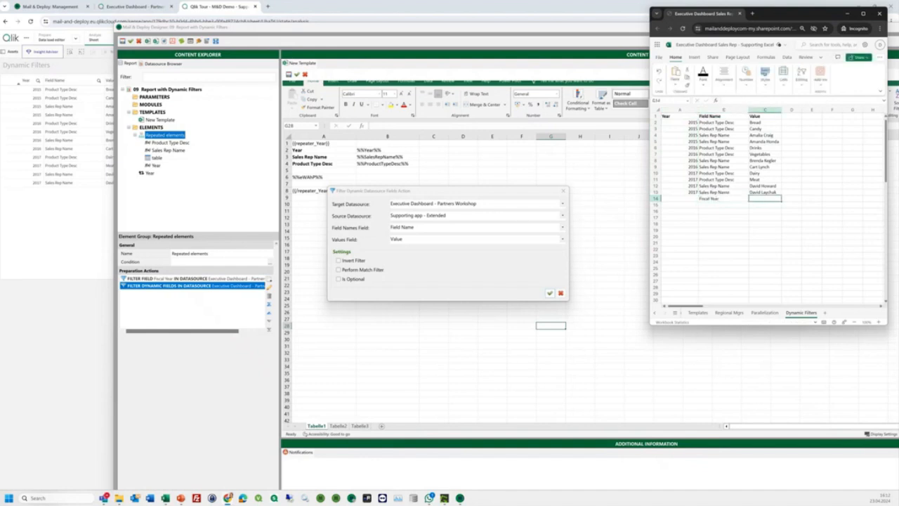
text(2015)
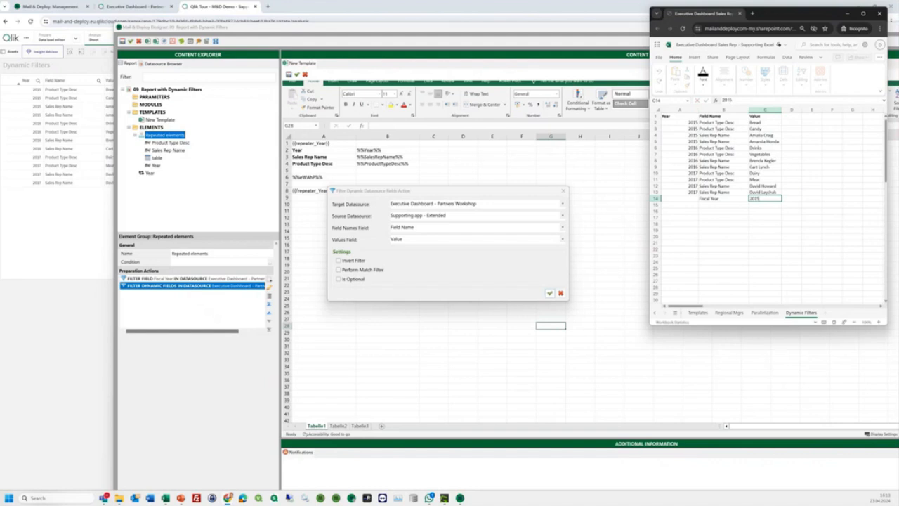
key(Escape)
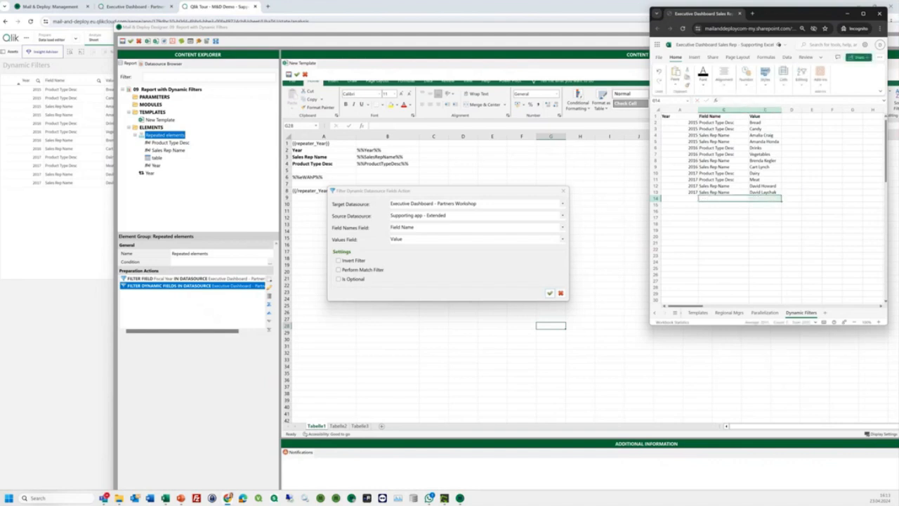
key(ctrl+z)
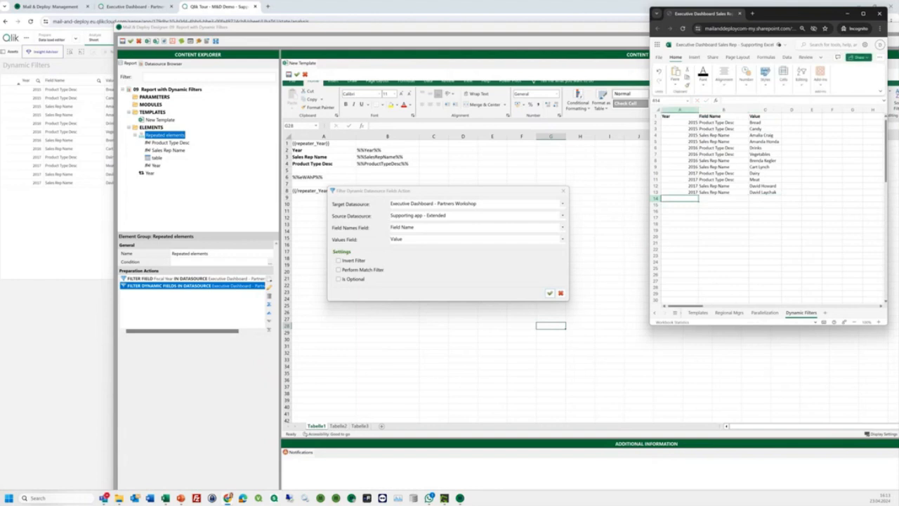
Highlight the Field Name and Value cells B2:C14, and close the dynamic fields filter action without changes
drag(723, 124, 773, 199)
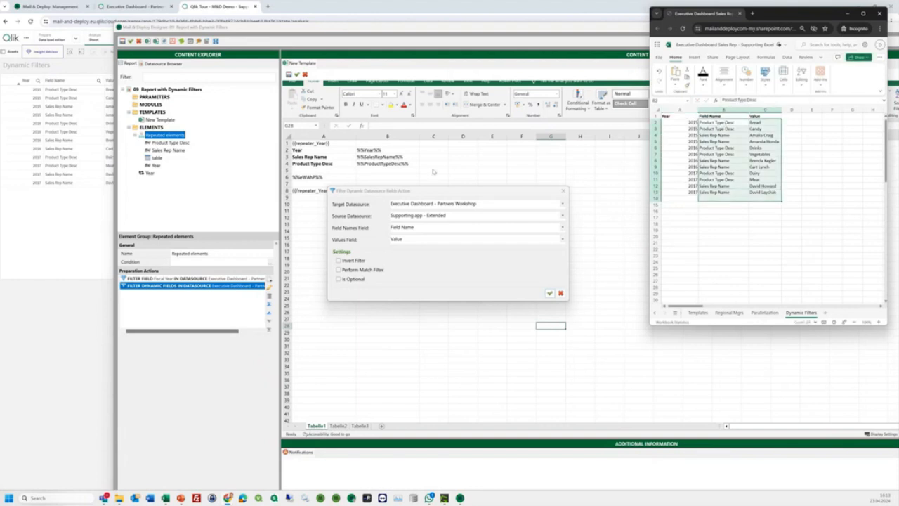
click(563, 190)
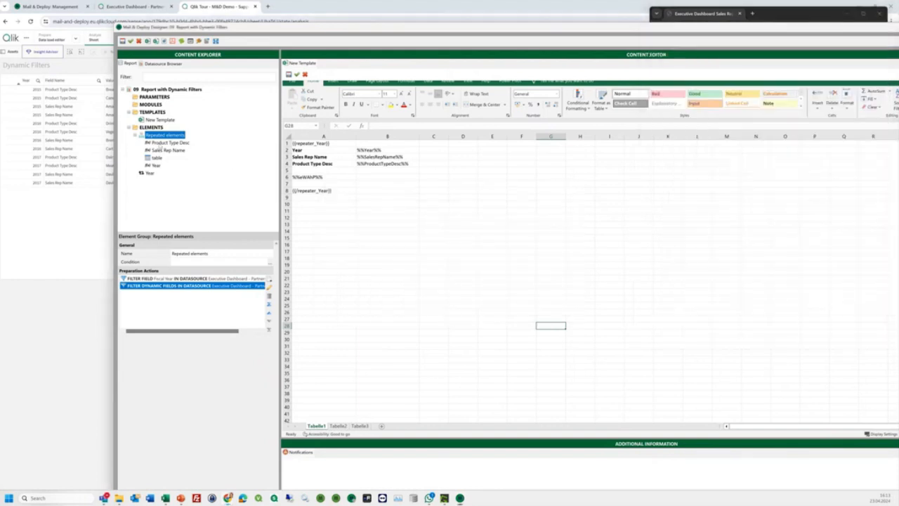
Review the full Value expression of the Product Type Desc element and close it without changes
click(167, 143)
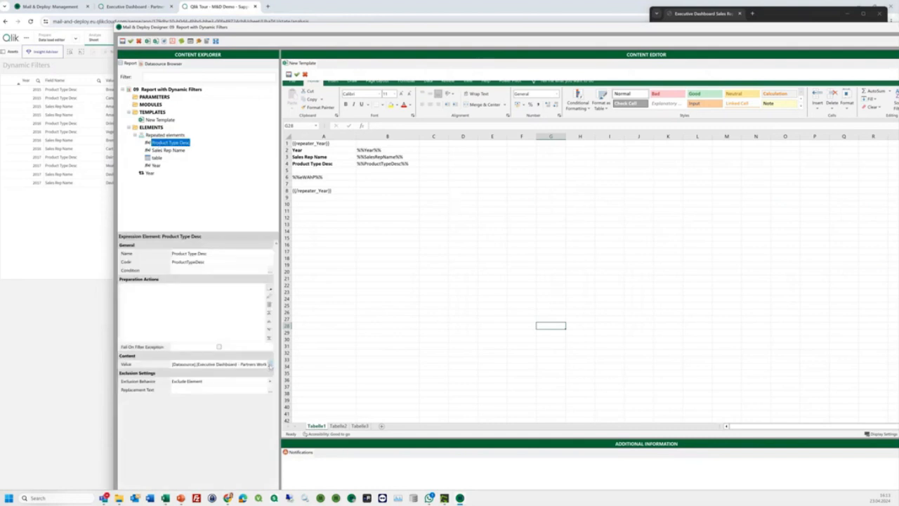
click(270, 365)
drag(471, 295, 552, 295)
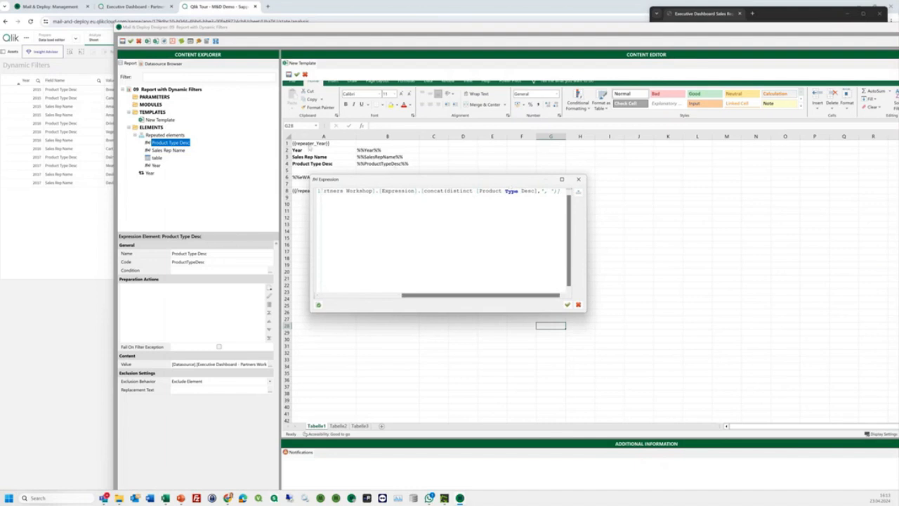
click(580, 180)
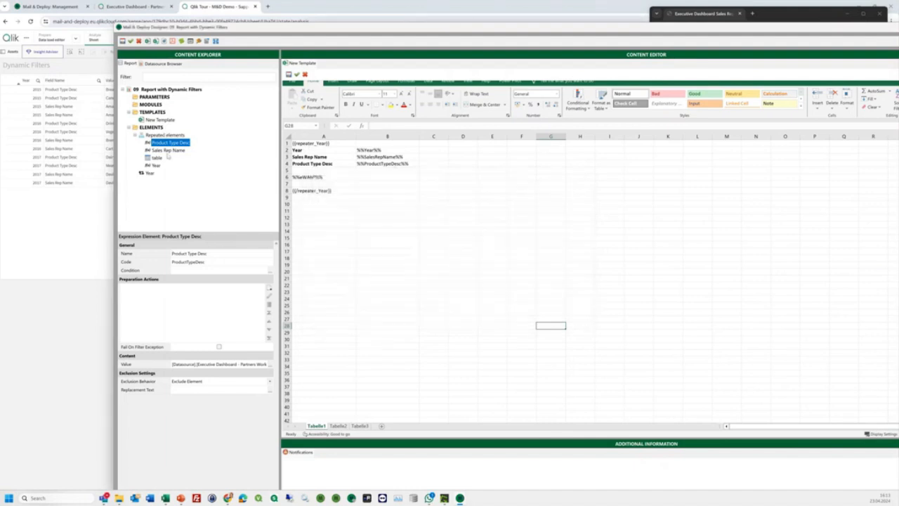
Examine the Sales Rep Name element's Value expression through to its end, discarding any changes
click(168, 150)
click(271, 364)
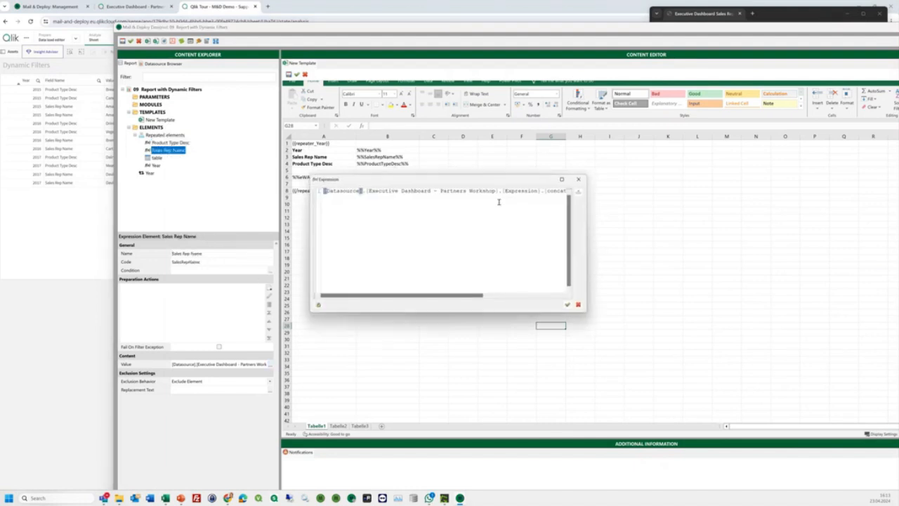
drag(479, 295, 574, 297)
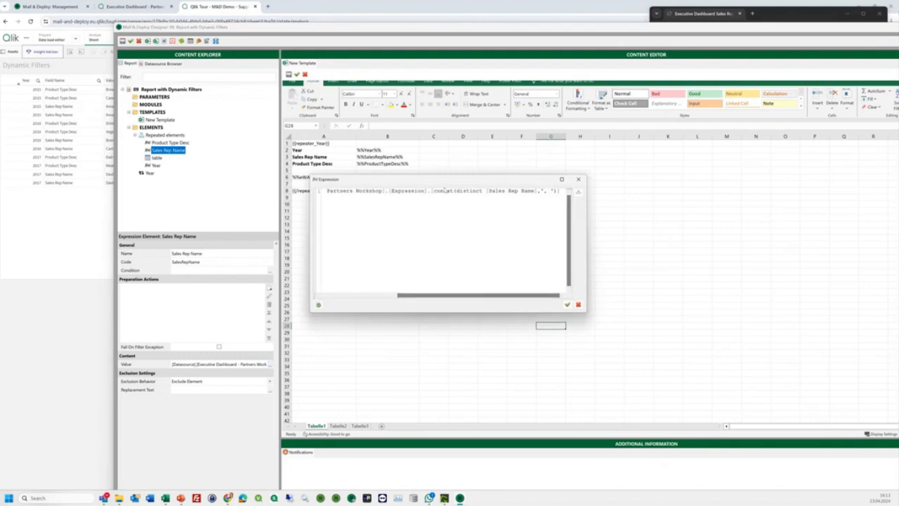
click(579, 305)
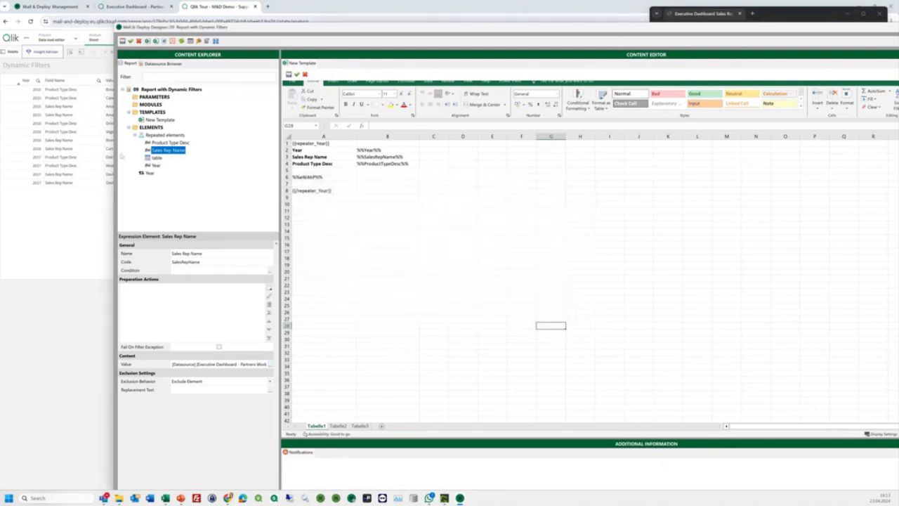
Review the table element's settings and its placeholder in cell A6, and inspect the Year element's Value expression
click(156, 158)
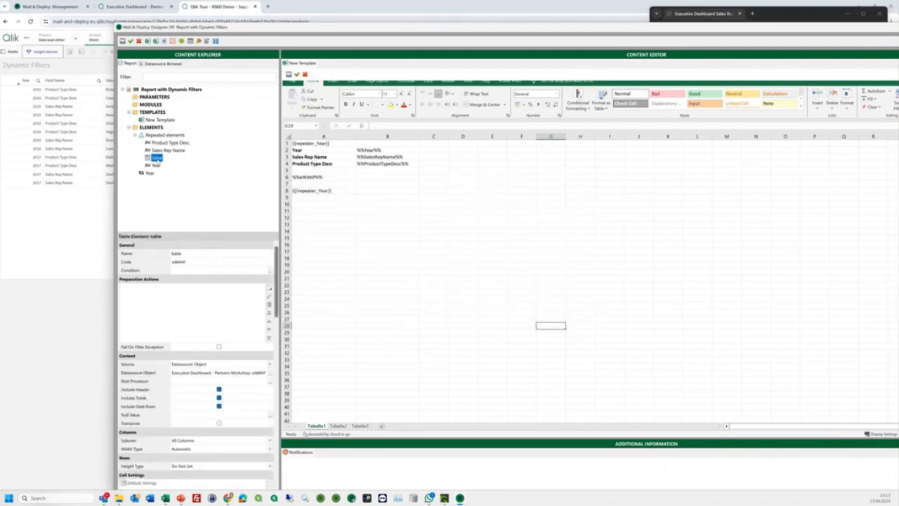
click(325, 177)
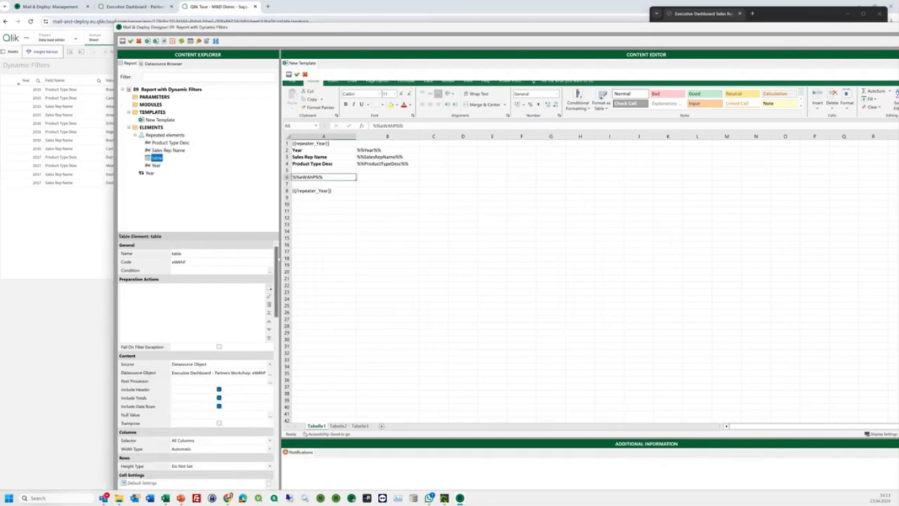
scroll(201, 393, down, 5)
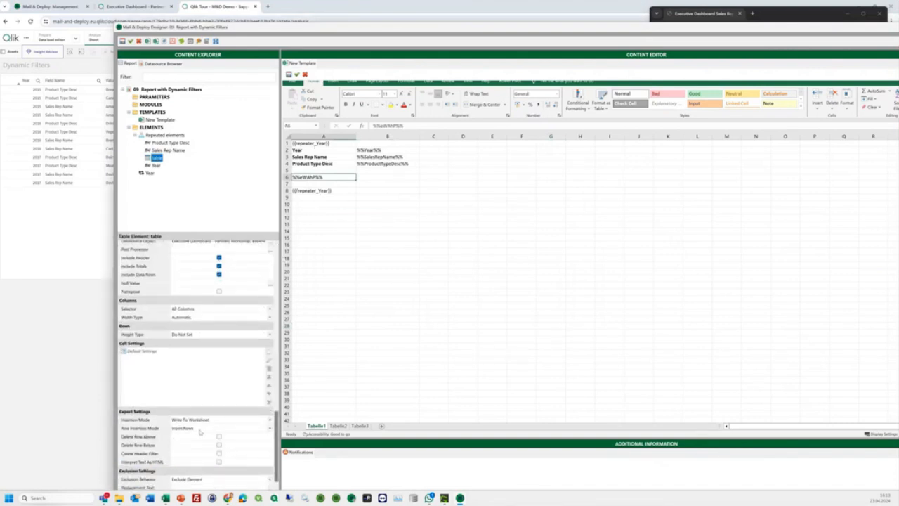
click(155, 166)
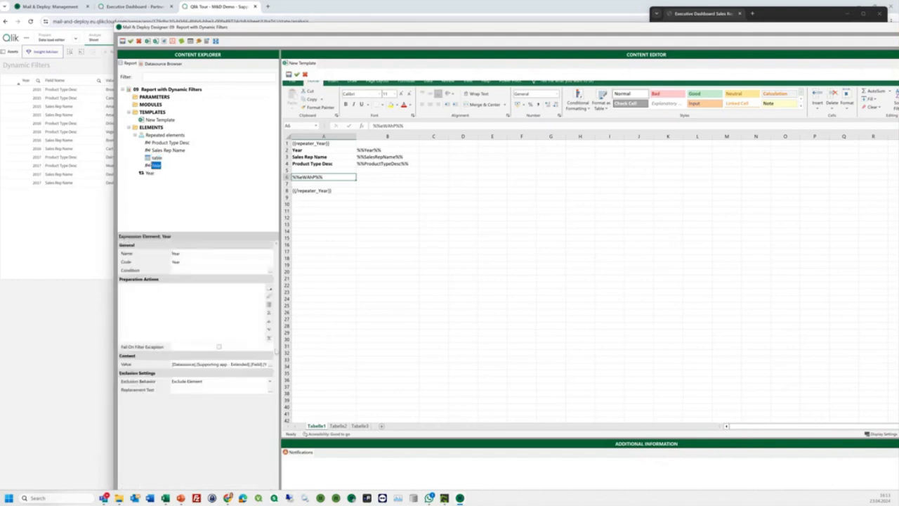
drag(245, 364, 274, 362)
Switch to the generated Excel report 09 Report with Dynamic Filters and place its window beside the template's element tree
click(165, 498)
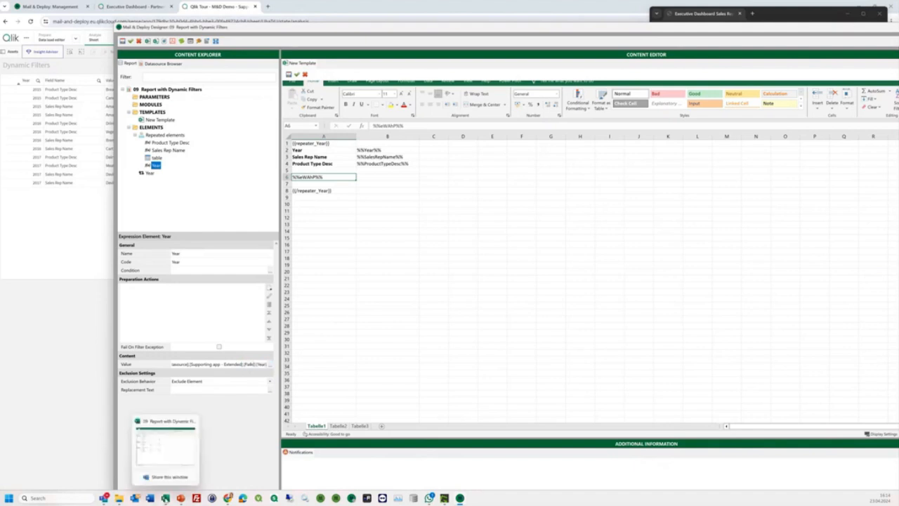
click(165, 454)
drag(369, 86, 528, 59)
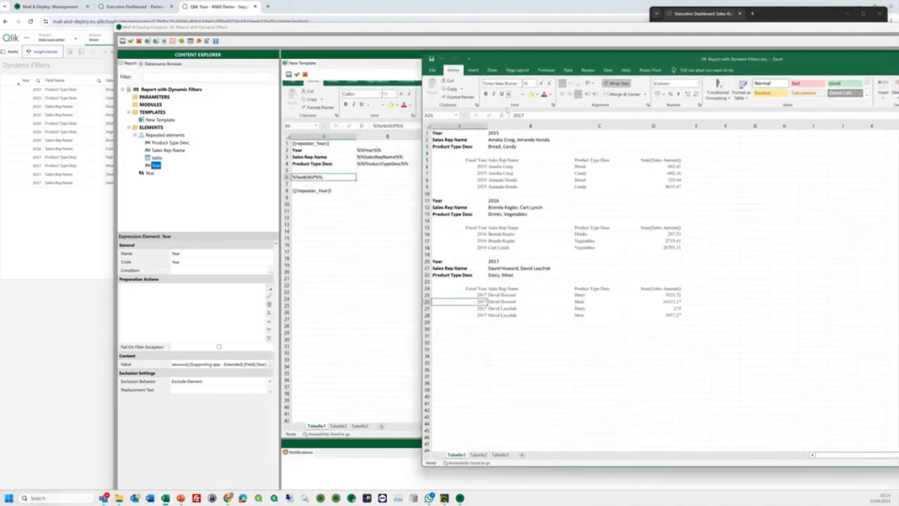